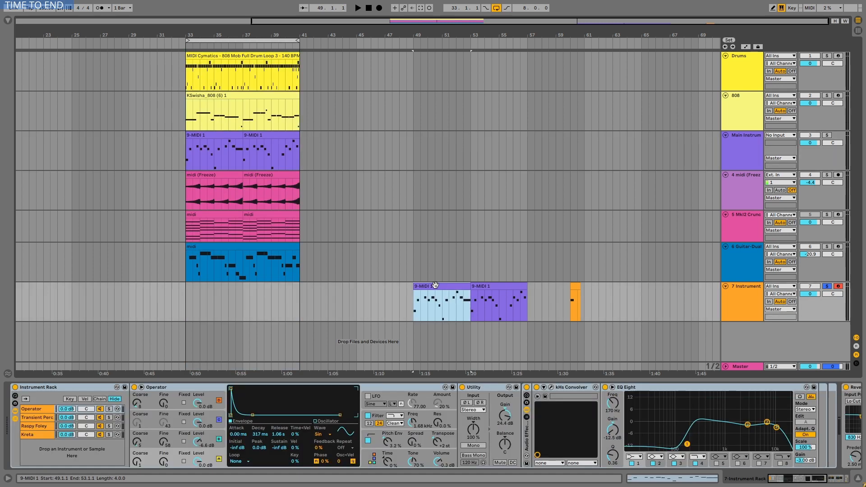
Step: Audition the first 9-MIDI 1 clip on the 7 Instrument track and transpose all its notes down one octave
key(space)
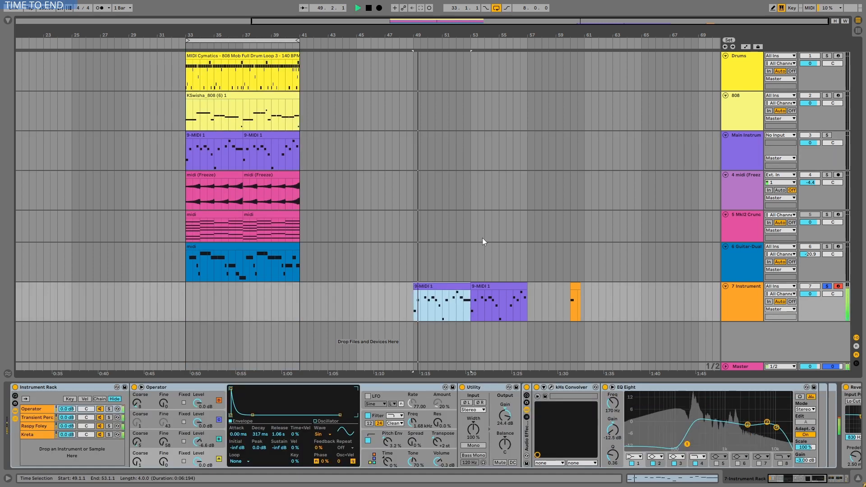
double_click(446, 287)
drag(448, 380, 448, 223)
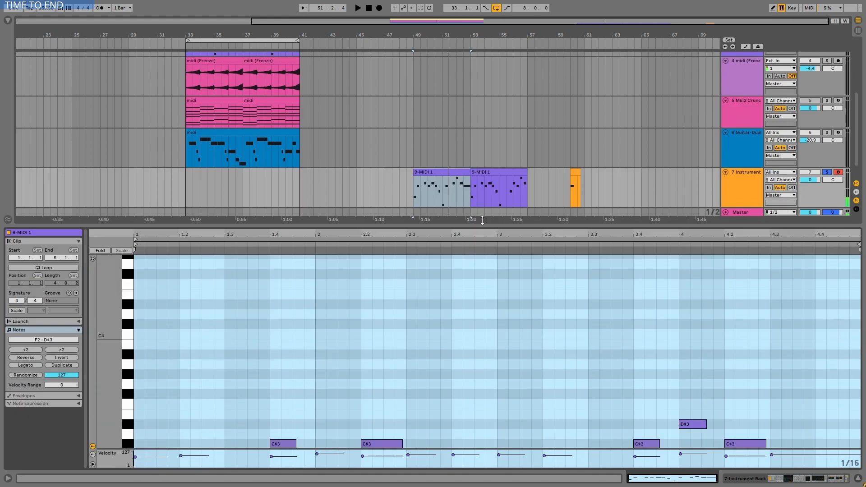
key(space)
key(shift+Down)
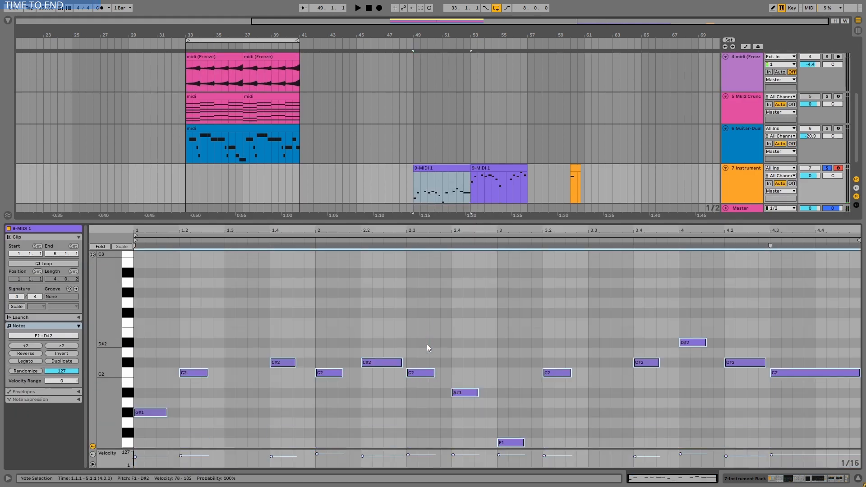
key(space)
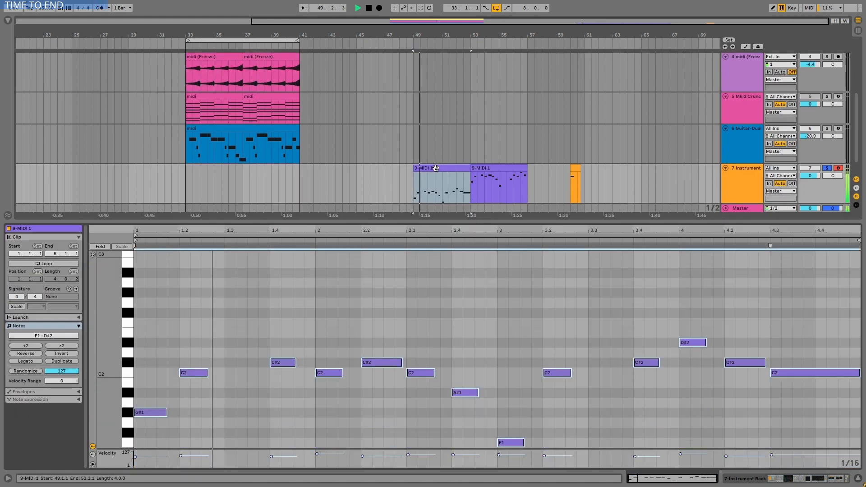
Step: Transpose the clip's notes back up one octave and collapse the clip editor
key(space)
key(shift+Up)
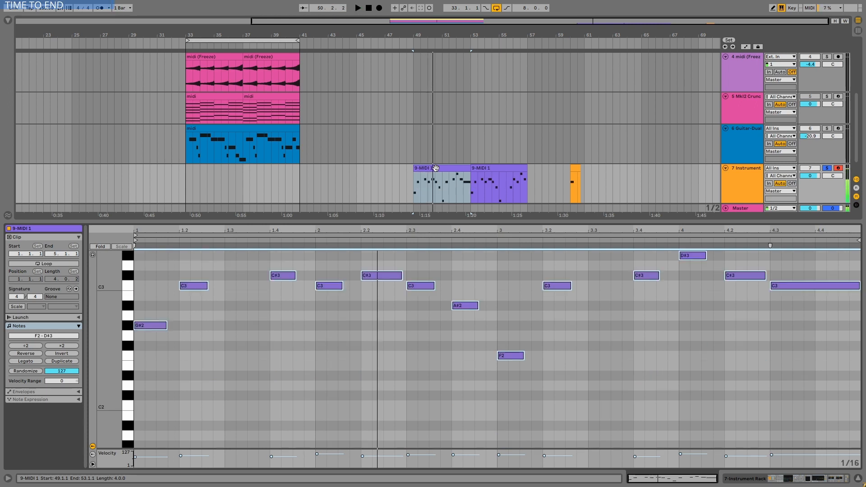
drag(534, 222, 534, 428)
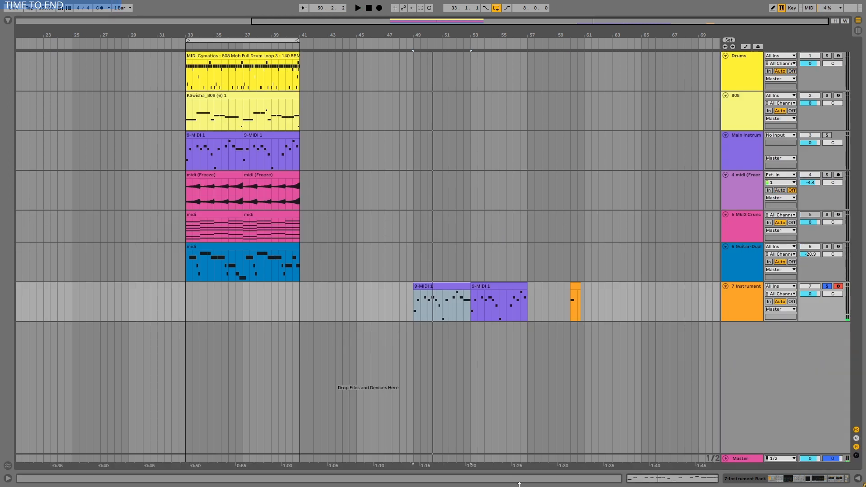
Step: Open the short orange clip at bar 60 on the 7 Instrument track and examine its note
double_click(575, 303)
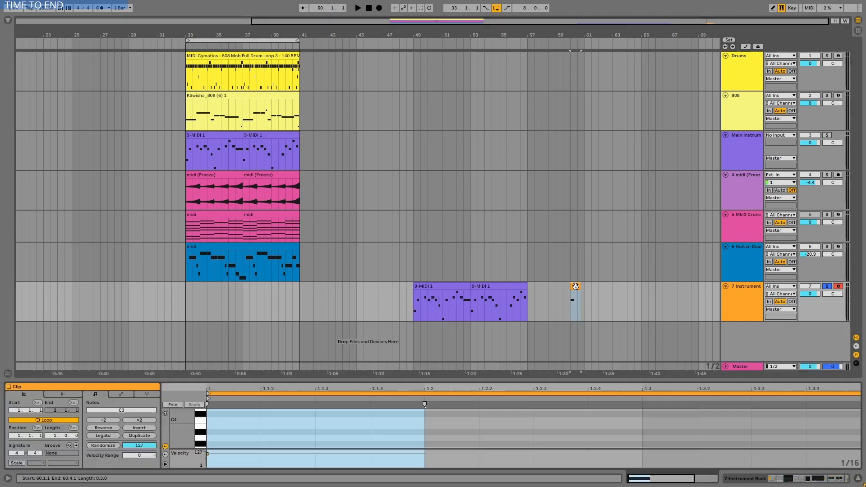
double_click(424, 422)
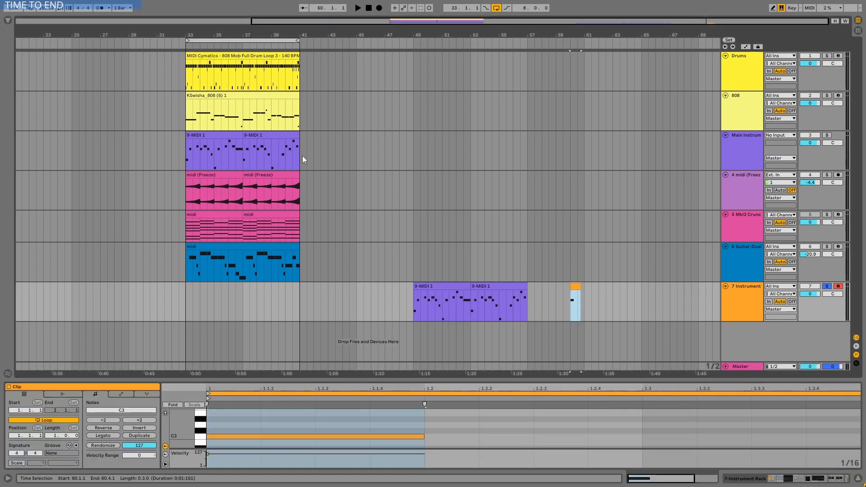
Step: Solo the Main Instrument track and play its first 9-MIDI 1 clip from bar 33
click(238, 137)
click(828, 136)
key(space)
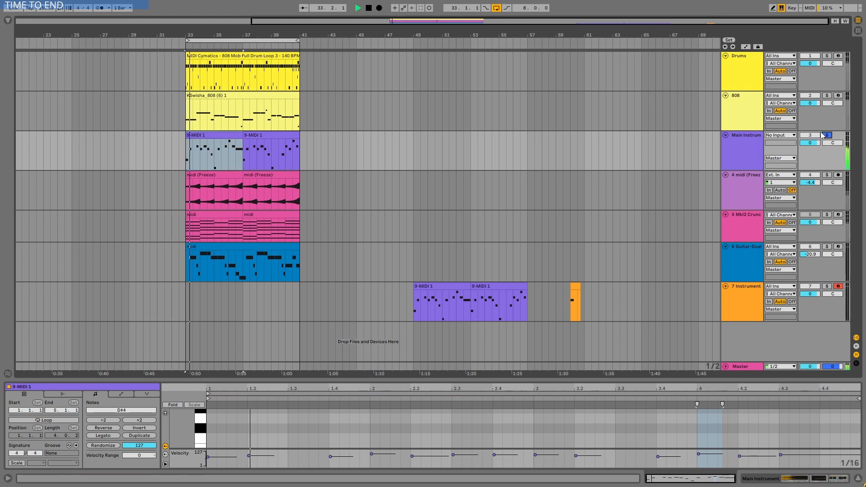
click(734, 148)
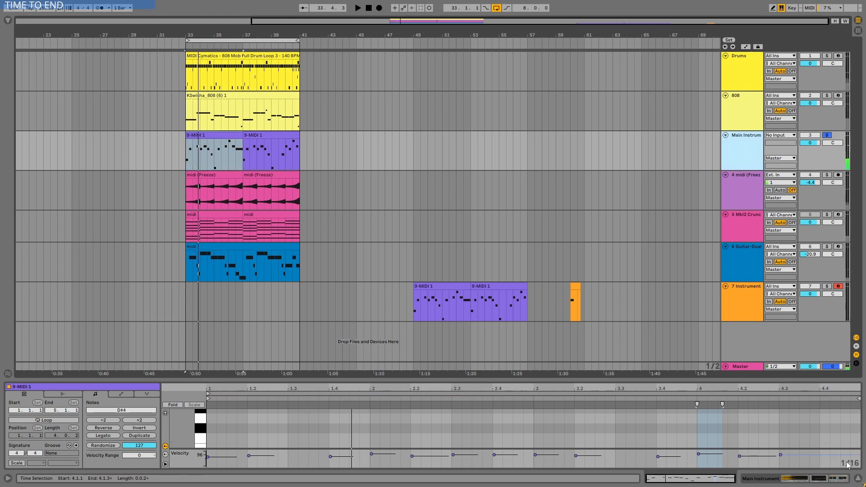
Step: In the 7 Instrument track's Instrument Rack, solo the Transient Perc chain and audition it with the orange clip at bar 60
click(858, 479)
double_click(748, 294)
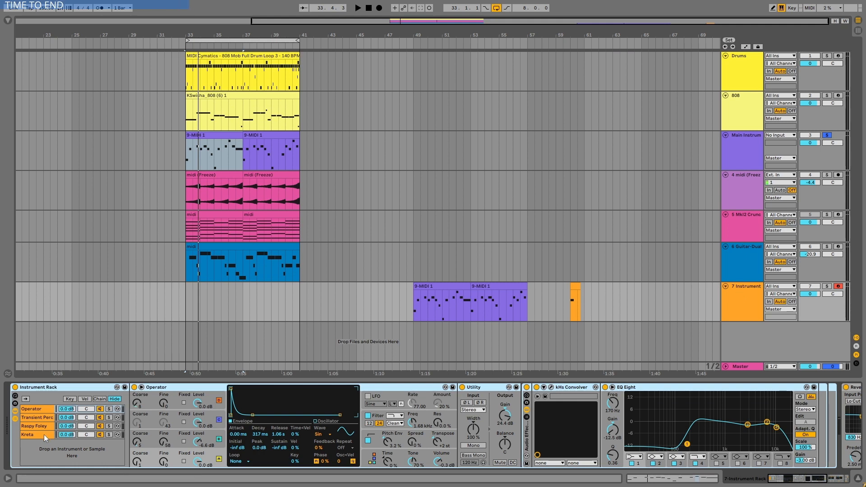
click(42, 420)
click(109, 418)
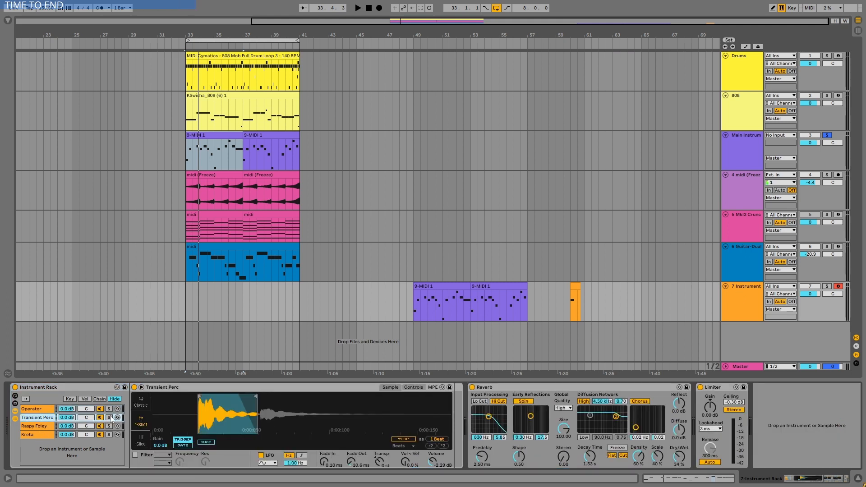
click(577, 286)
click(573, 306)
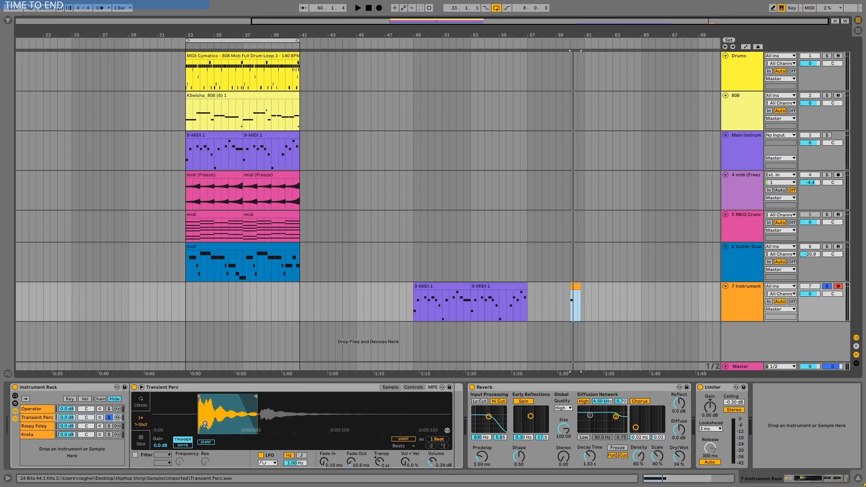
Step: Examine the Raspy Foley and Kreta chains' samples in turn with each soloed, and unsolo Kreta
click(42, 425)
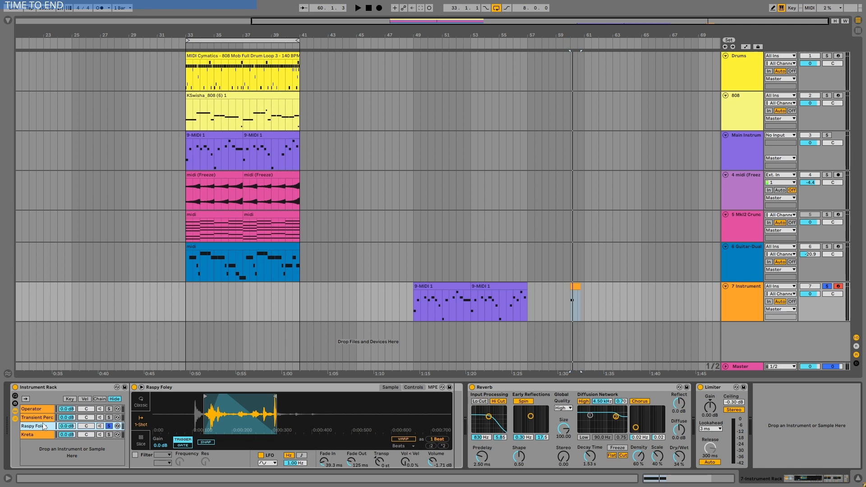
click(28, 434)
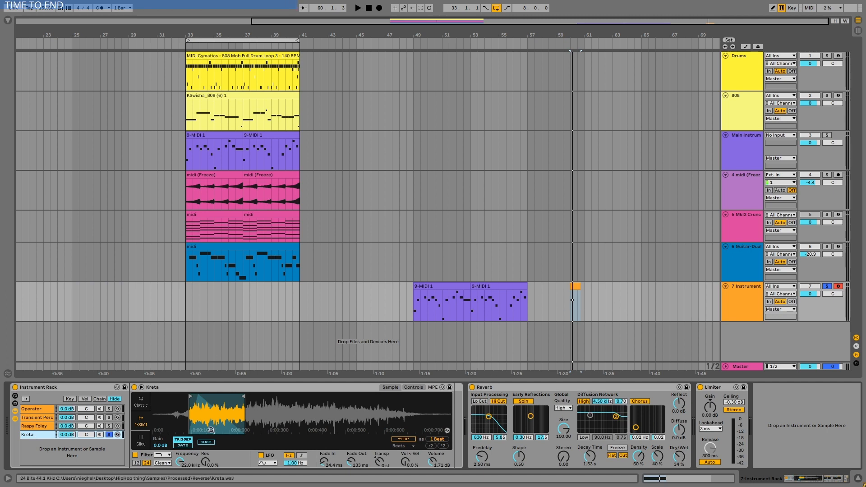
click(108, 434)
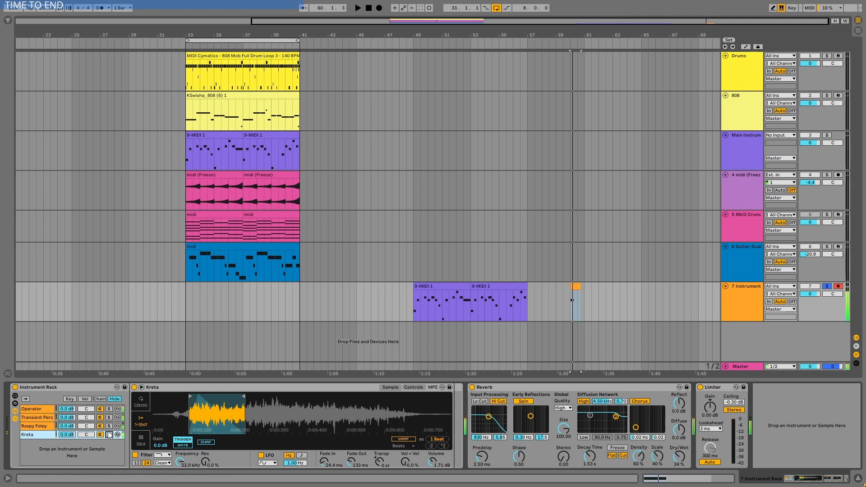
Step: Compare the rack's sound with the Raspy Foley chain muted, soloed and restored with all chains playing
click(109, 427)
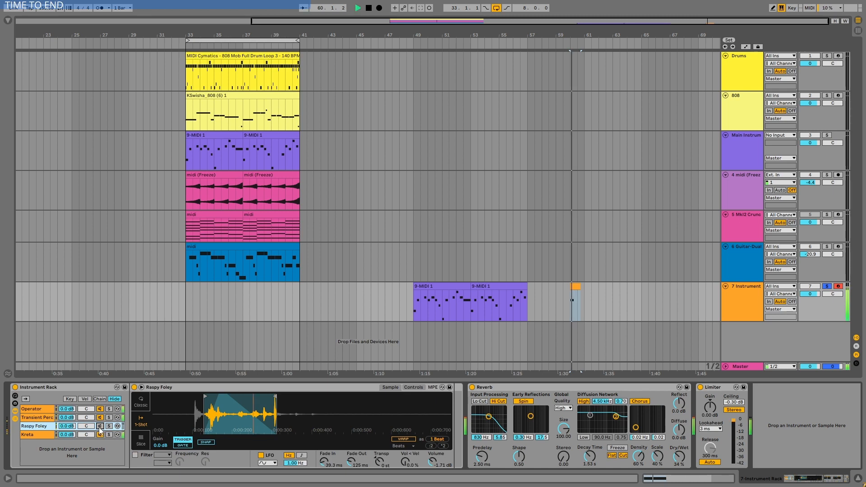
click(109, 426)
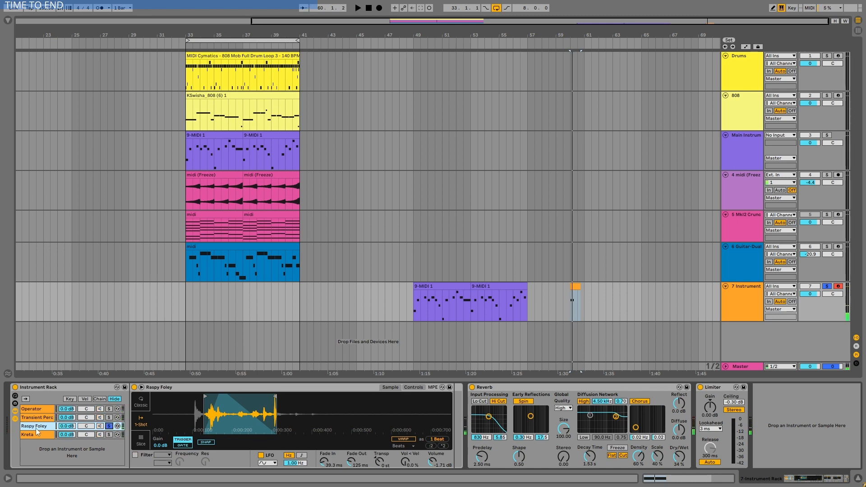
click(109, 427)
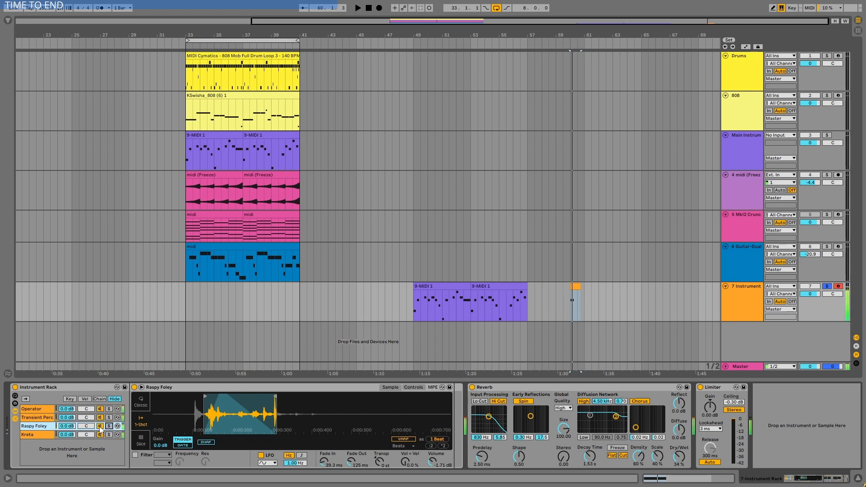
key(space)
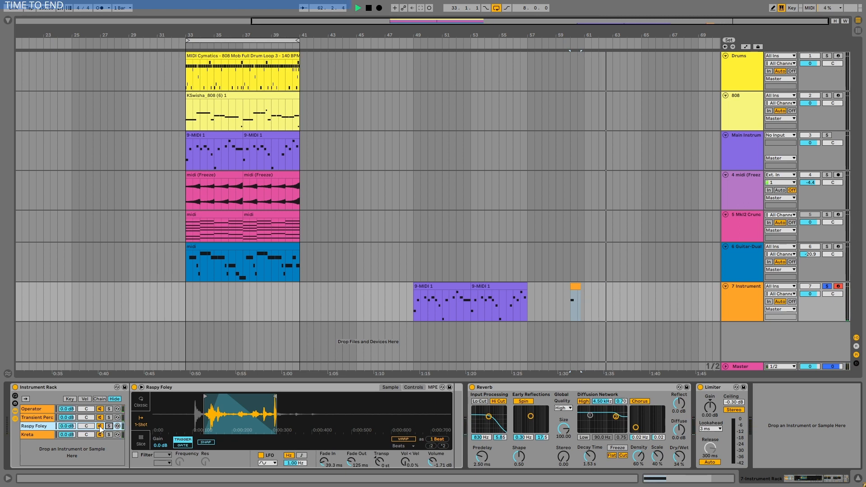
Step: Audition the rack with the Operator chain muted, and solo the Operator chain to hear it alone
click(102, 410)
key(space)
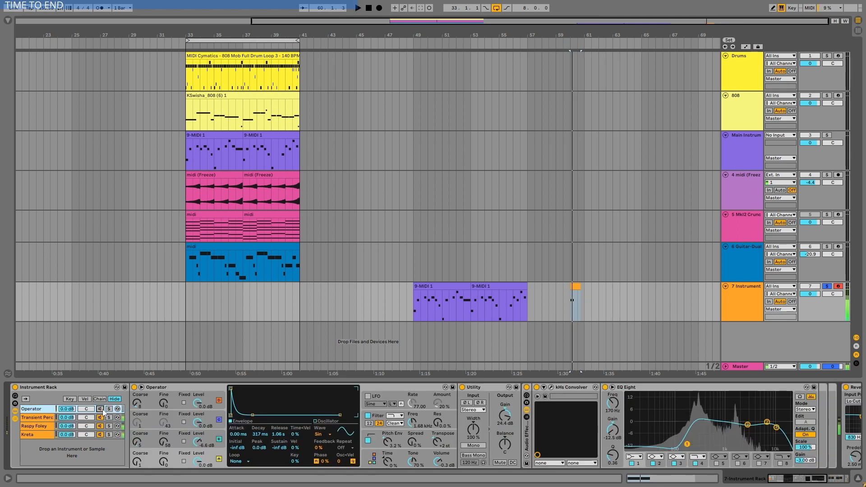
click(108, 409)
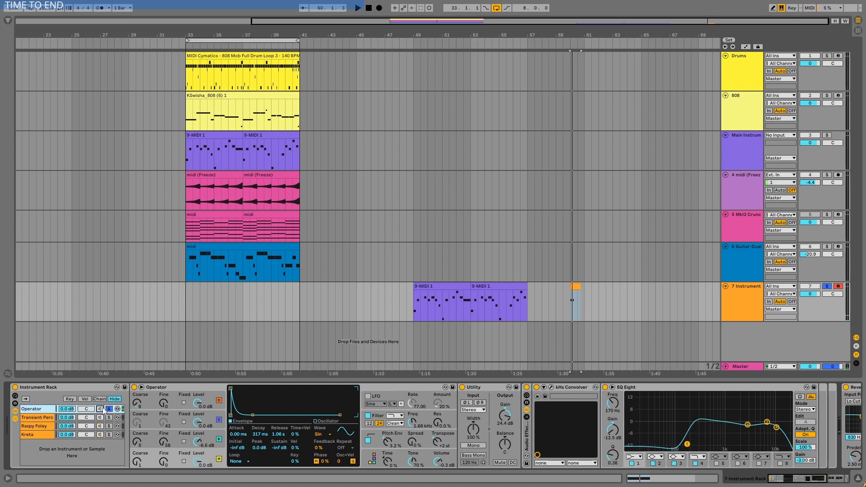
key(space)
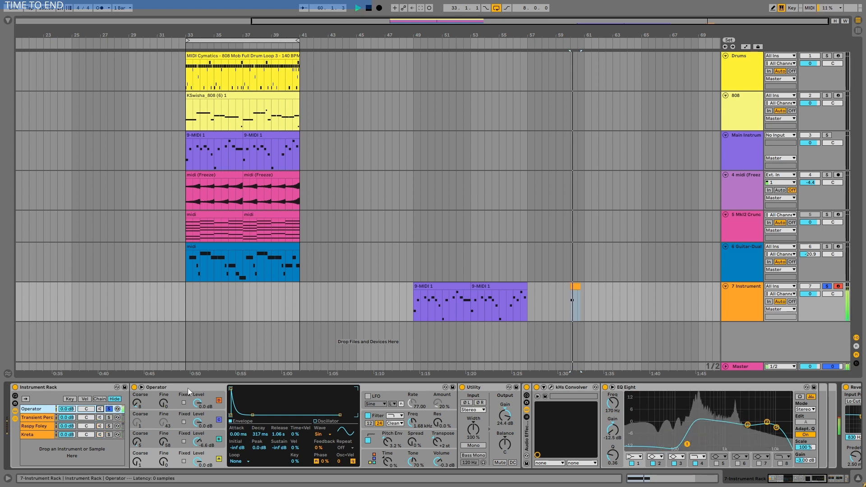
key(space)
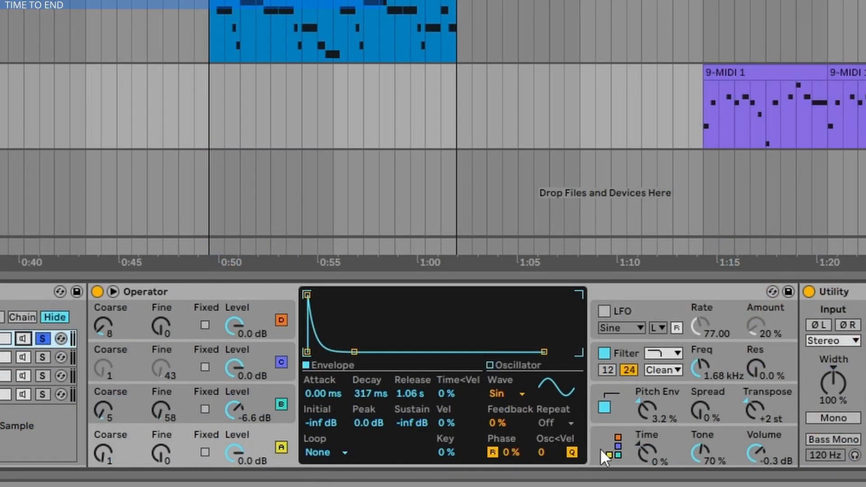
Step: Examine Operator's algorithm and oscillator B settings, and compare the sound with oscillators B and A each switched off and on
click(604, 451)
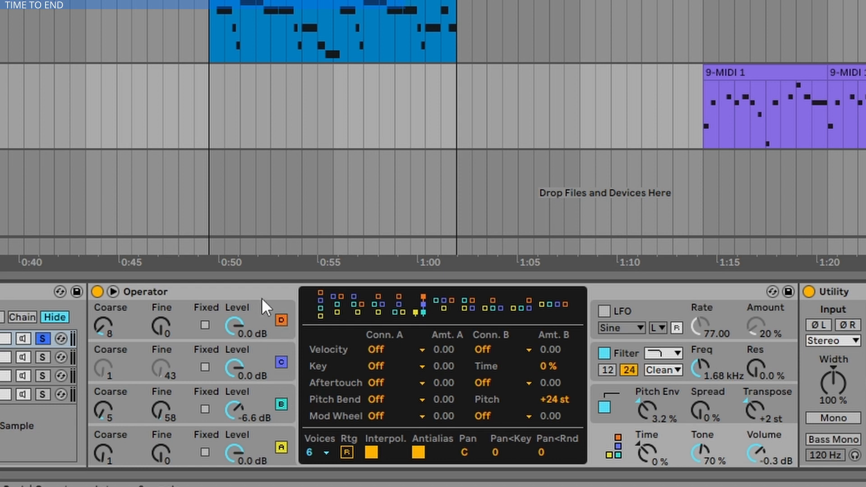
click(253, 402)
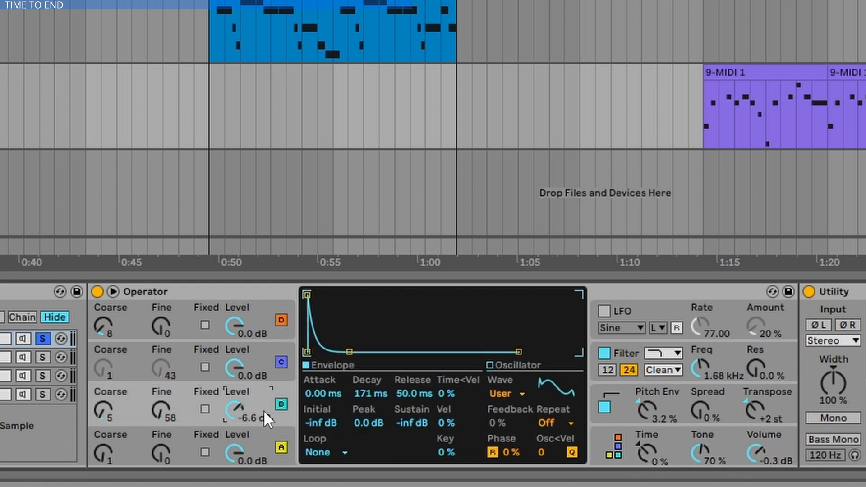
click(281, 403)
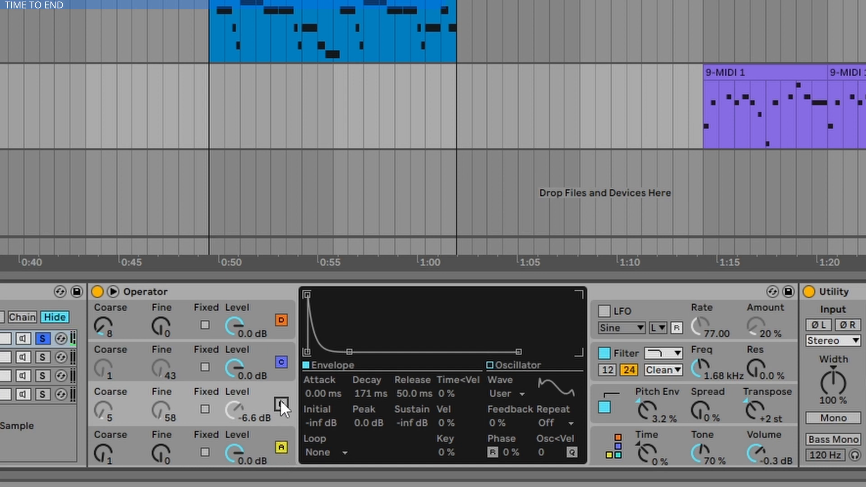
click(280, 402)
click(280, 449)
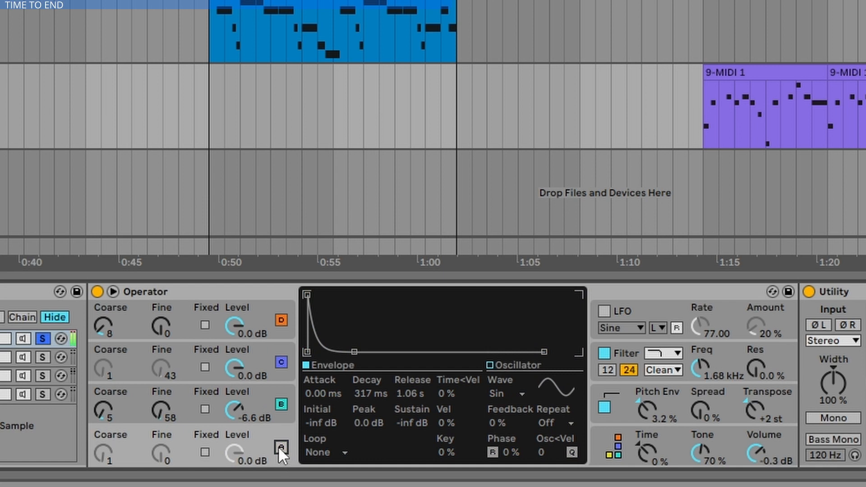
click(280, 449)
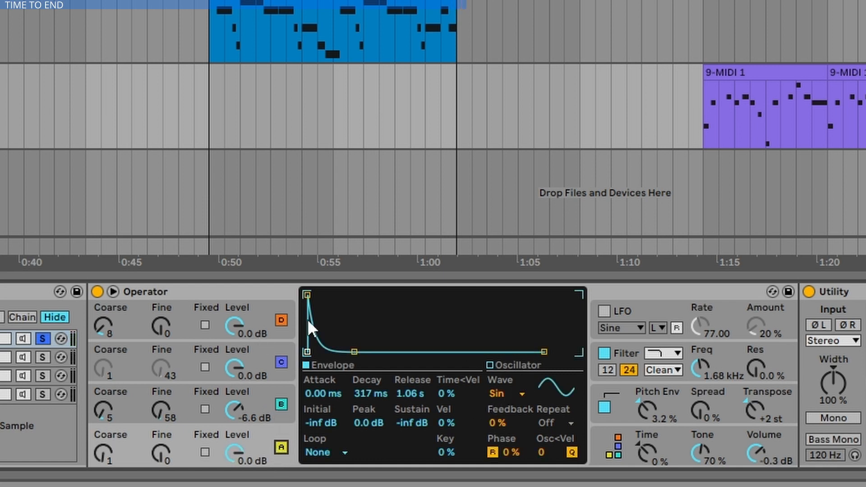
Step: Show oscillator B's waveform harmonics, and examine the waveforms of oscillators C and D
click(264, 400)
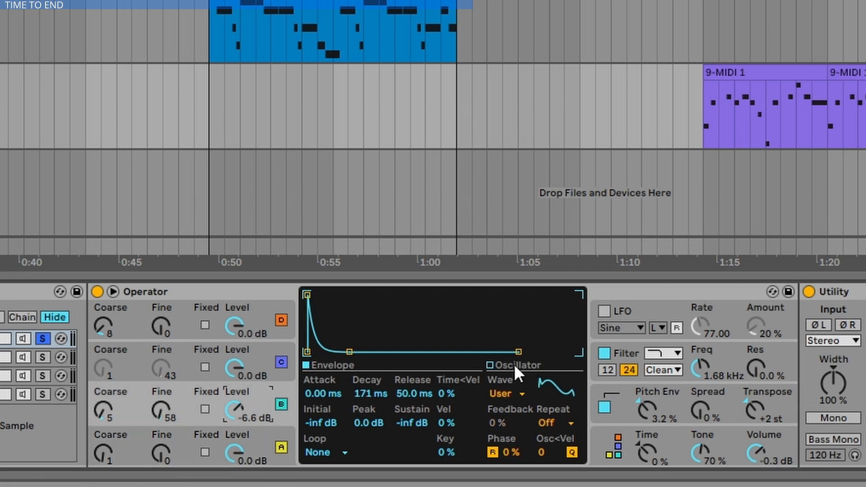
click(510, 364)
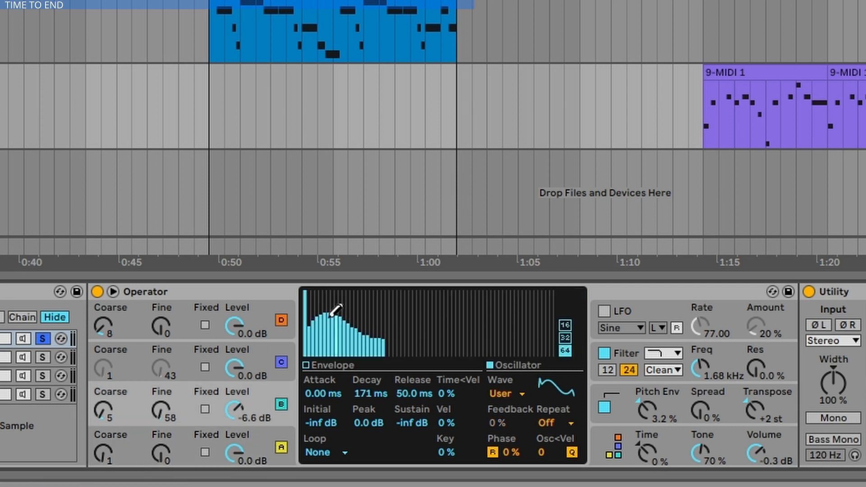
click(262, 353)
click(251, 308)
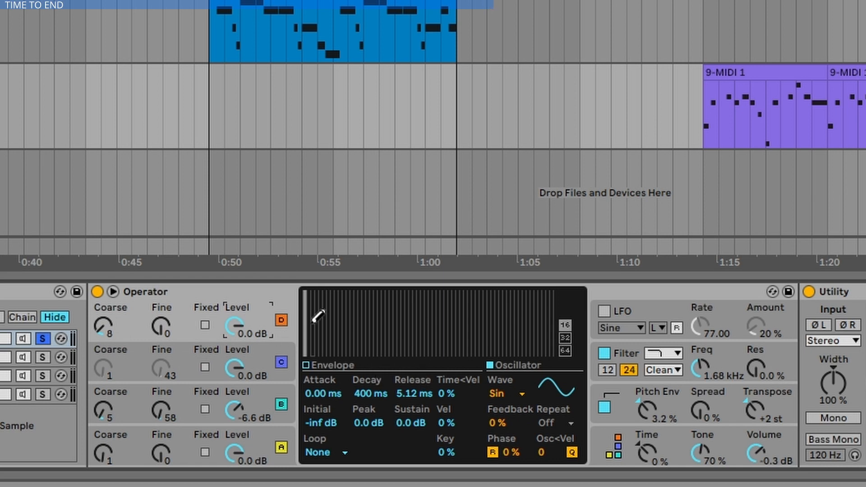
Step: Show Operator's filter envelope and compare the sound with the filter switched off and on
click(719, 352)
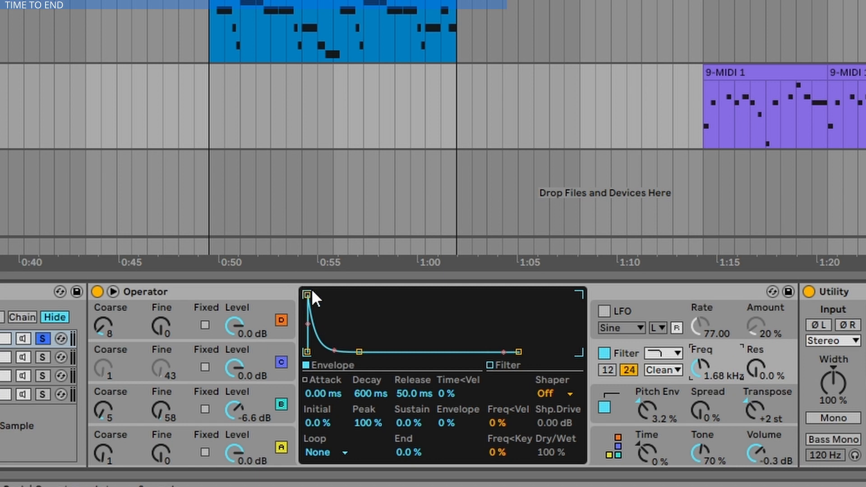
click(604, 353)
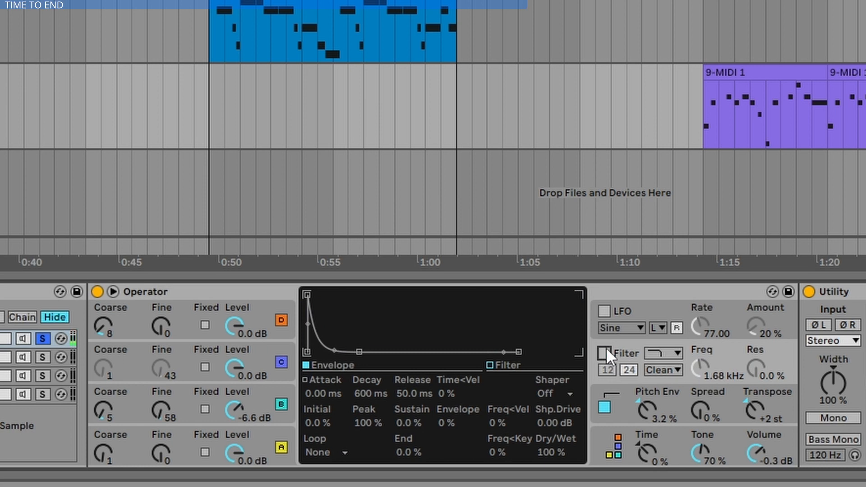
click(605, 348)
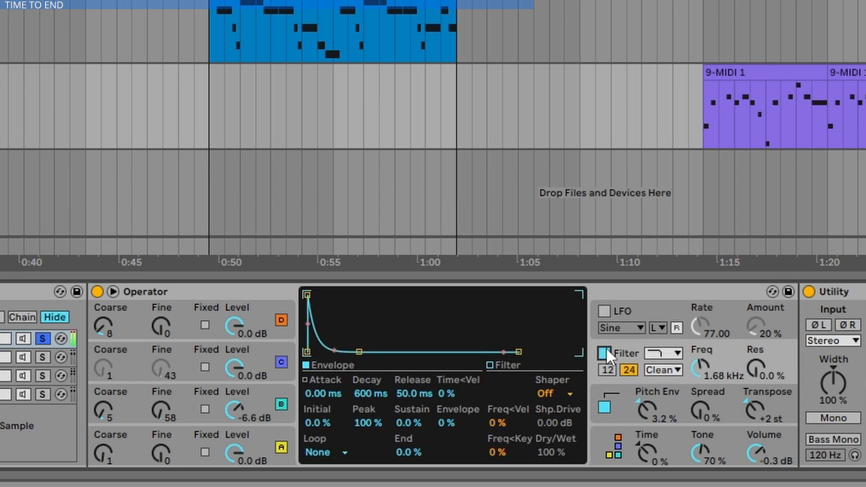
Step: Set the decay of oscillator B's envelope to 135 ms, and show Operator's pitch envelope settings
click(272, 399)
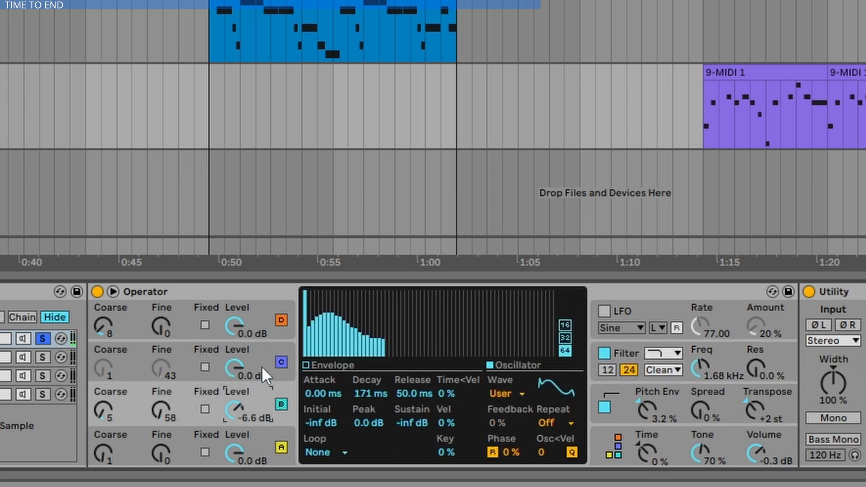
click(321, 364)
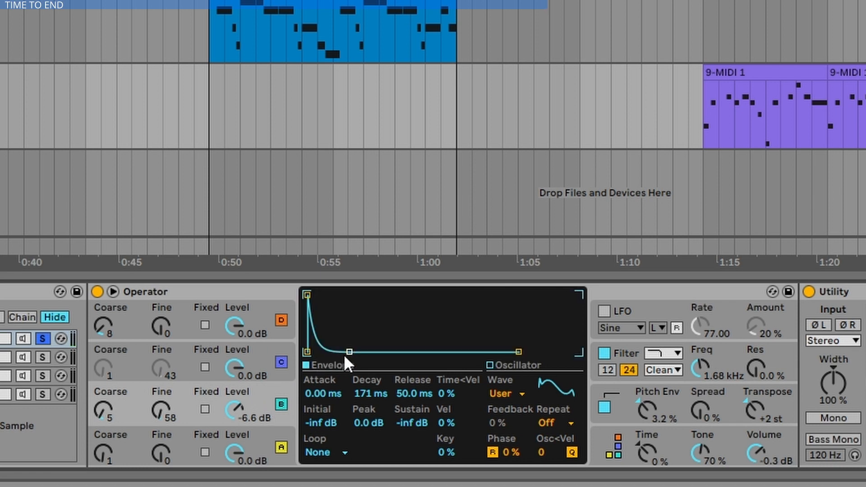
mouse_move(344, 353)
mouse_down()
mouse_move(362, 352)
mouse_move(348, 352)
mouse_up()
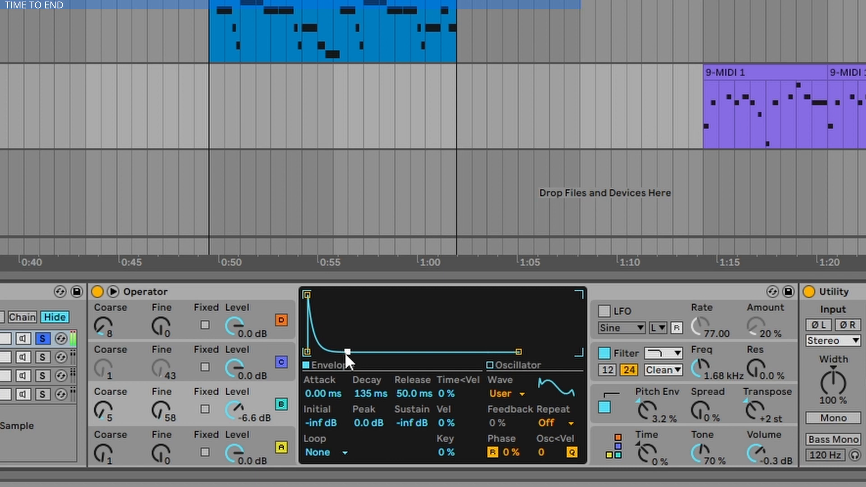
click(634, 413)
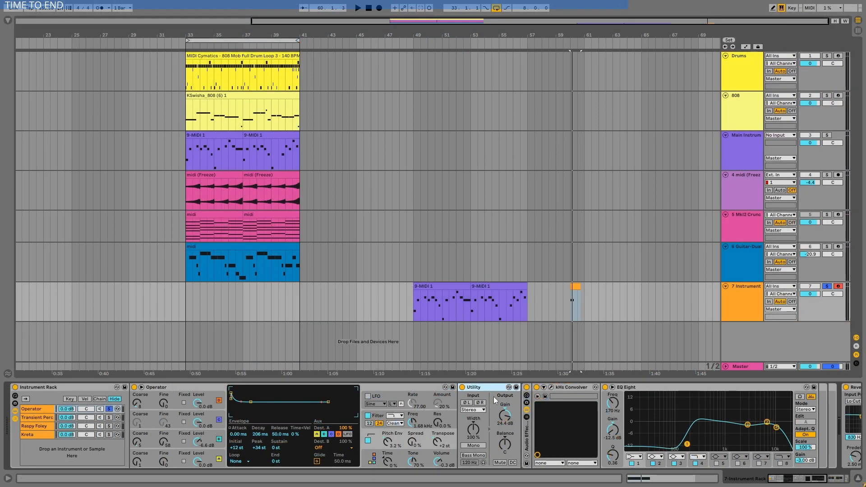
Step: Examine the kHs Convolver's impulse response and settings in its plug-in window, and close the window
click(564, 387)
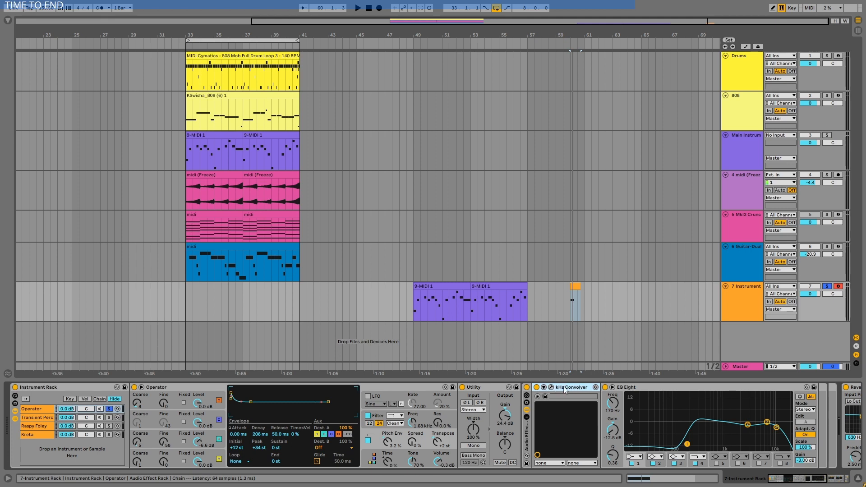
click(550, 388)
drag(375, 34, 462, 42)
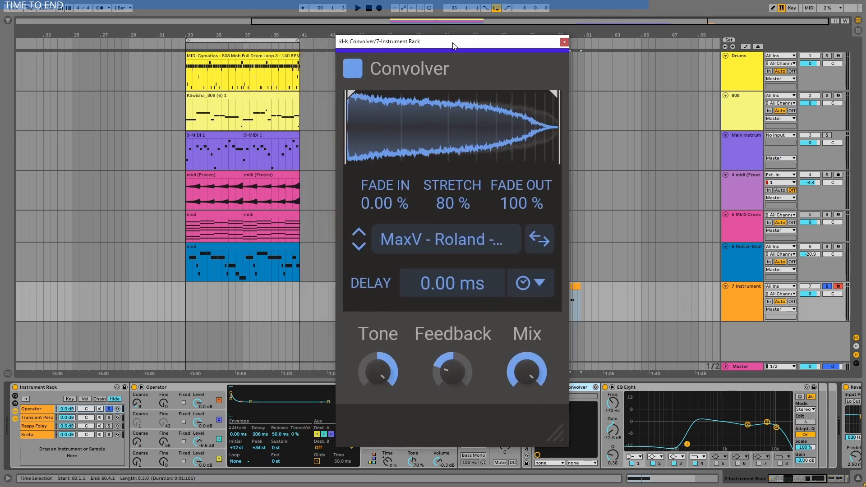
click(564, 42)
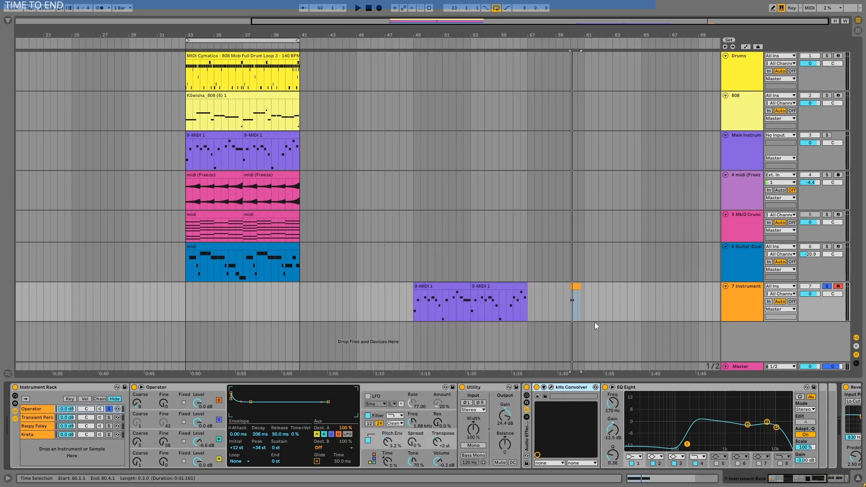
click(550, 388)
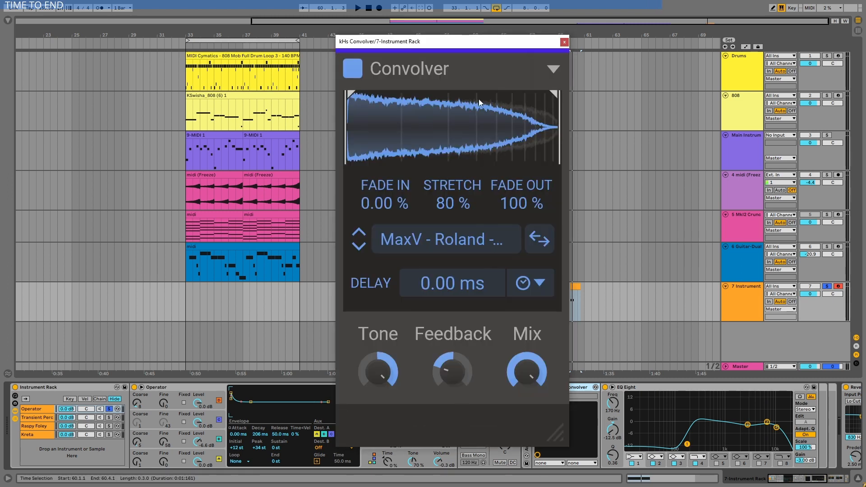
click(564, 42)
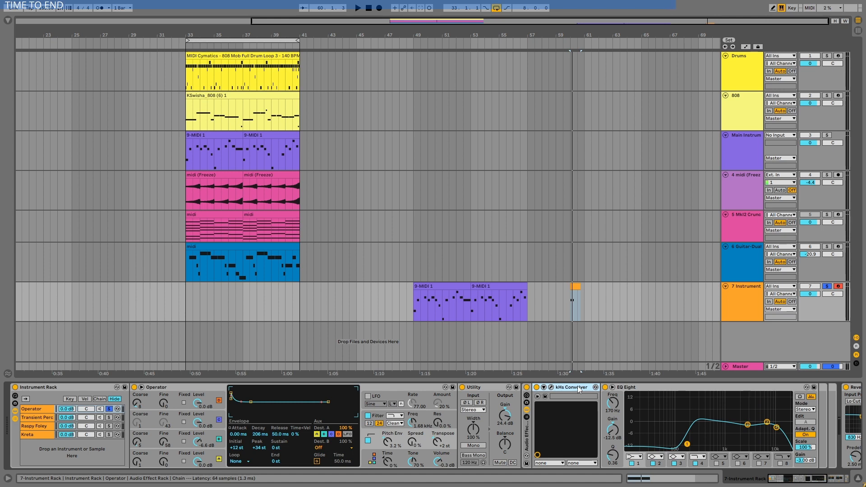
Step: Compare the Operator chain's sound with kHs Convolver switched off and on, and look over the chain's remaining effects
key(space)
click(536, 387)
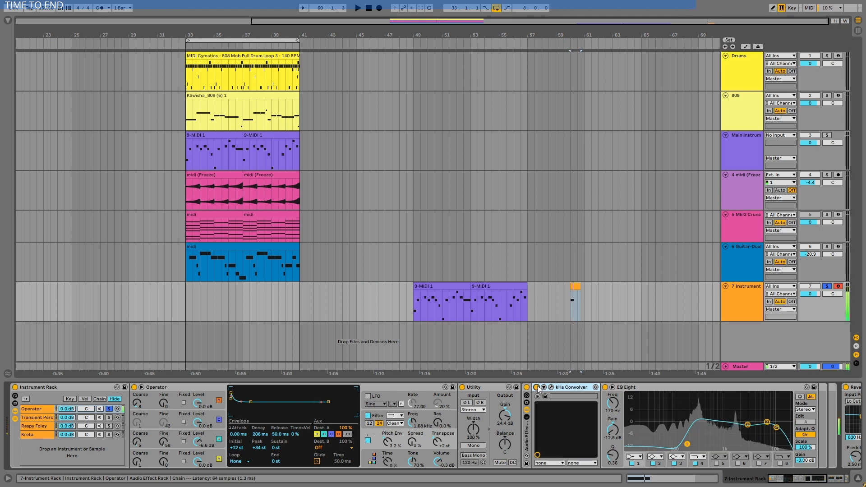
click(537, 387)
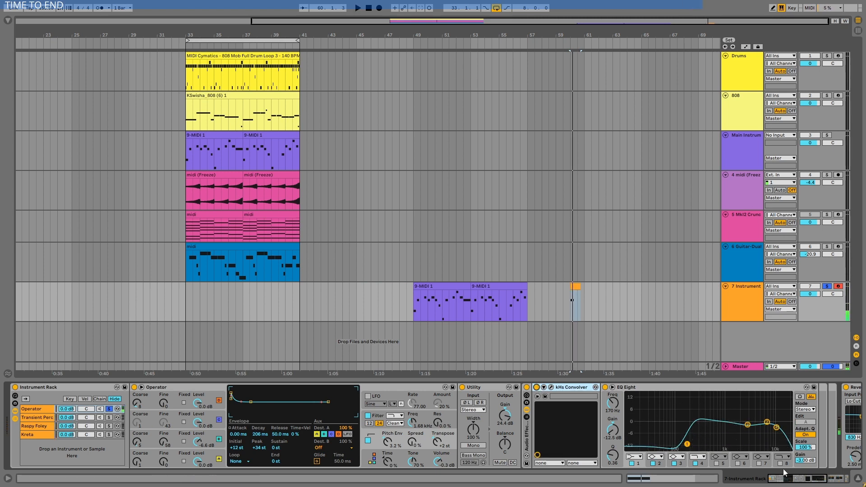
mouse_move(815, 479)
mouse_down()
mouse_move(850, 479)
mouse_move(800, 481)
mouse_up()
click(584, 387)
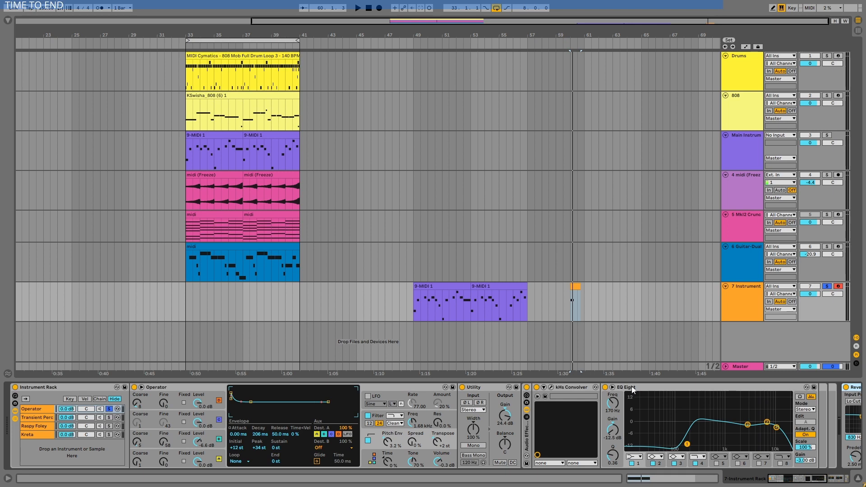
Step: Unsolo the Operator chain and play the short clip on track 7 to hear all the rack's chains together
click(109, 408)
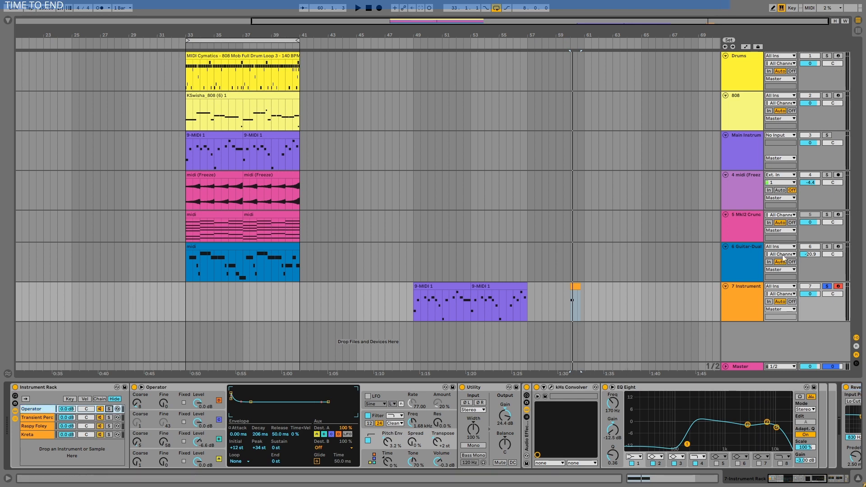
click(578, 286)
key(space)
key(space)
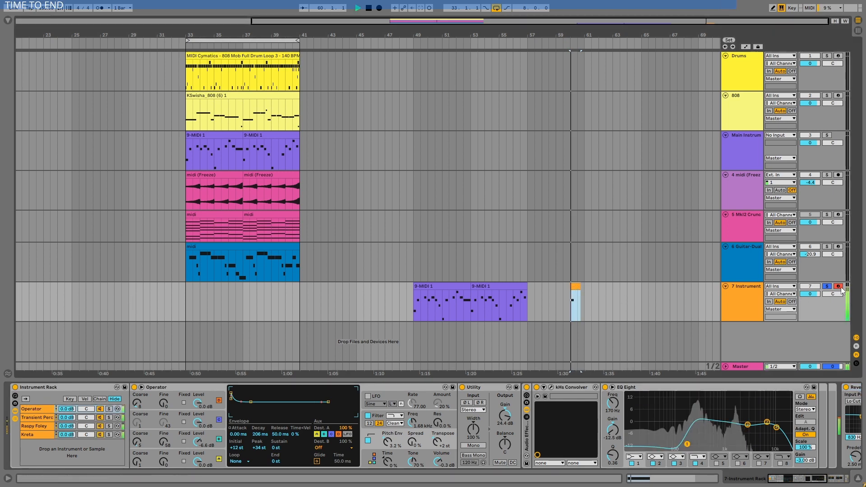
Step: Unsolo track 7, and solo the Main Instrument track to audition it from its first MIDI clip
click(827, 286)
click(746, 136)
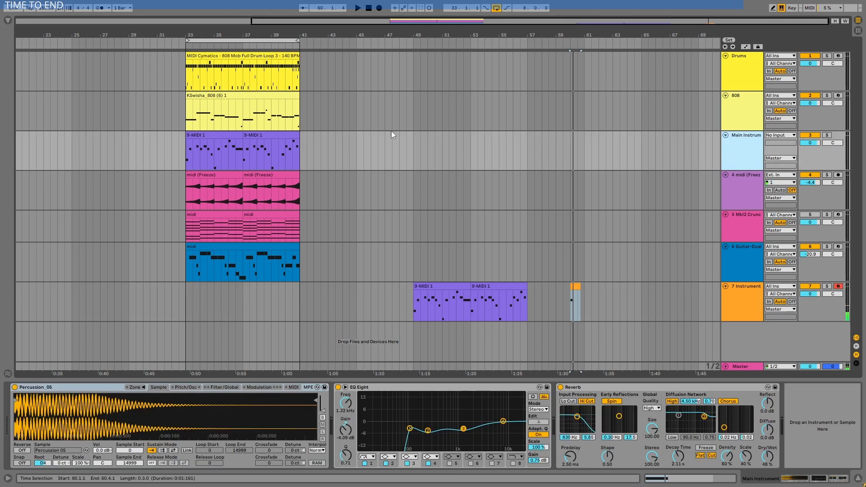
click(212, 134)
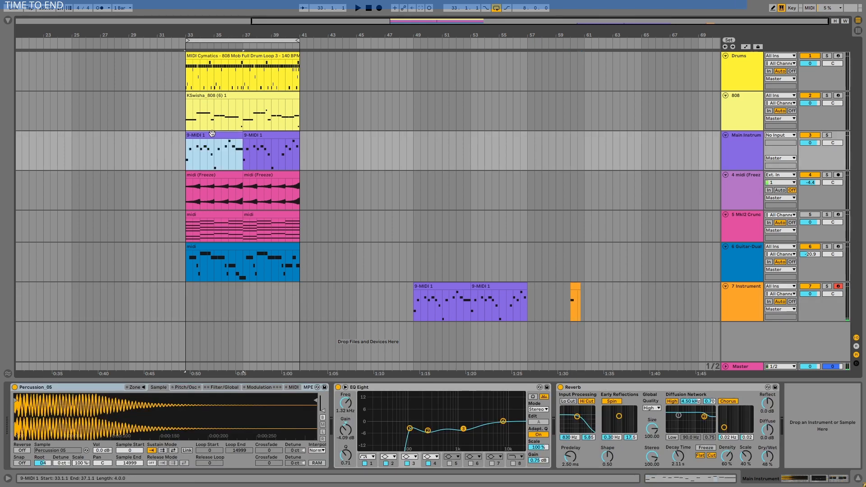
click(828, 135)
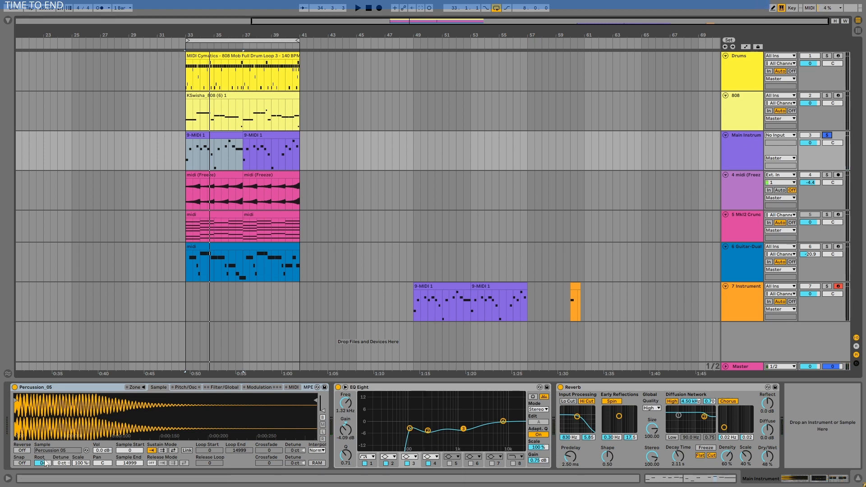
Step: Examine the Percussion_05 sampler's volume envelope, and the EQ Eight and Reverb on the Main Instrument track
click(239, 388)
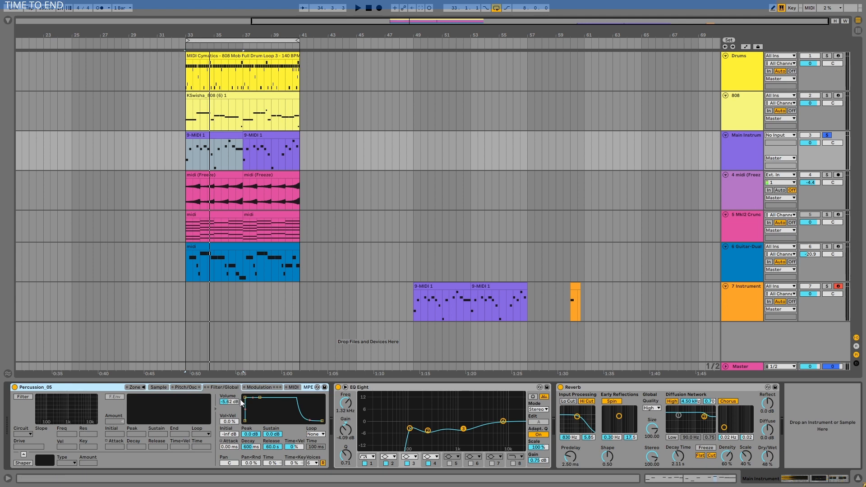
click(270, 447)
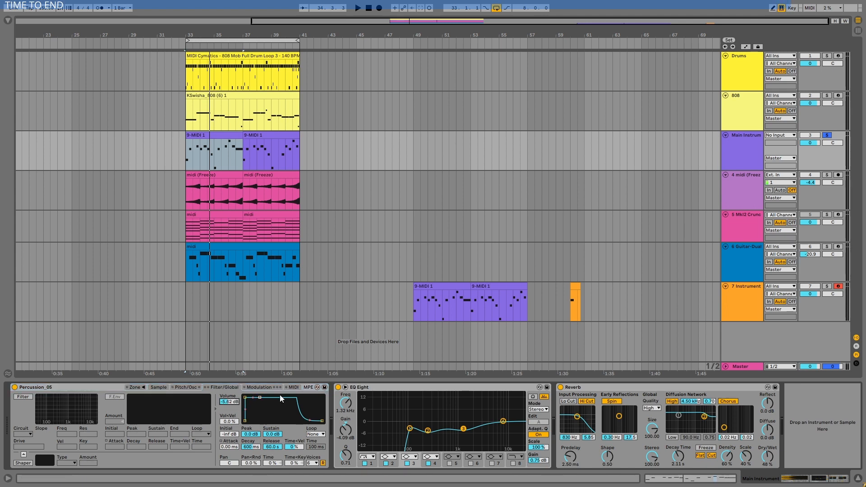
click(384, 386)
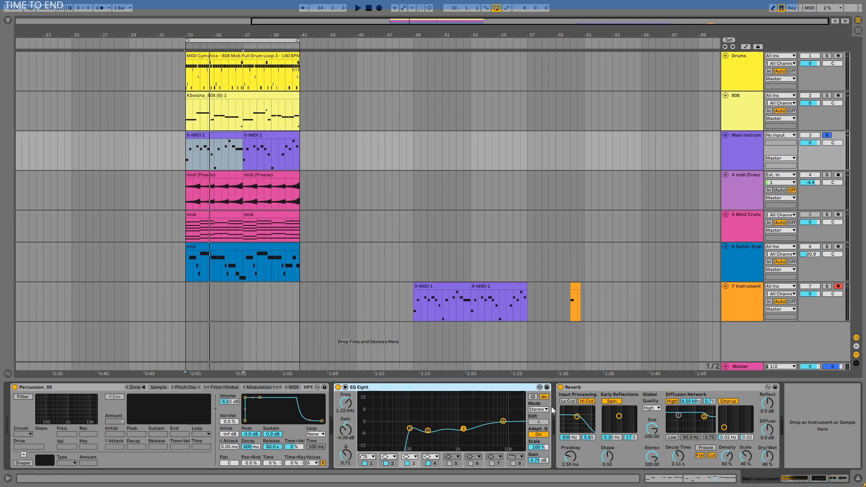
click(584, 389)
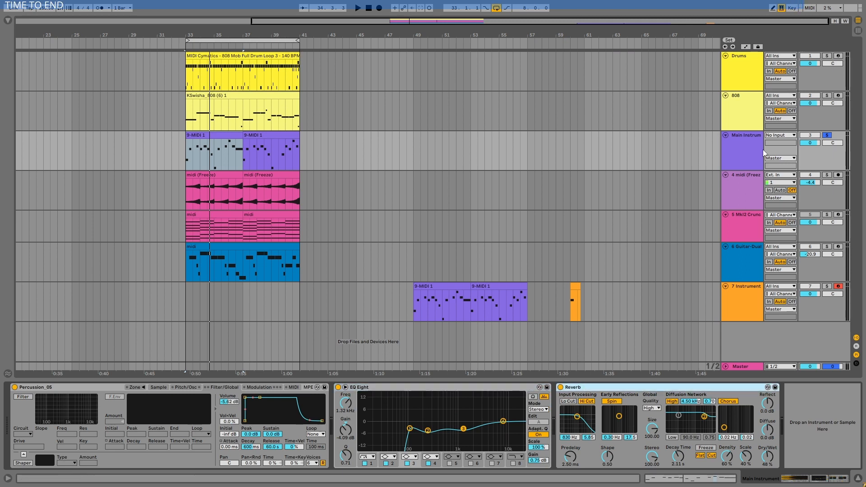
Step: Unsolo the Main Instrument track and play the full beat from its first clip
click(828, 136)
key(space)
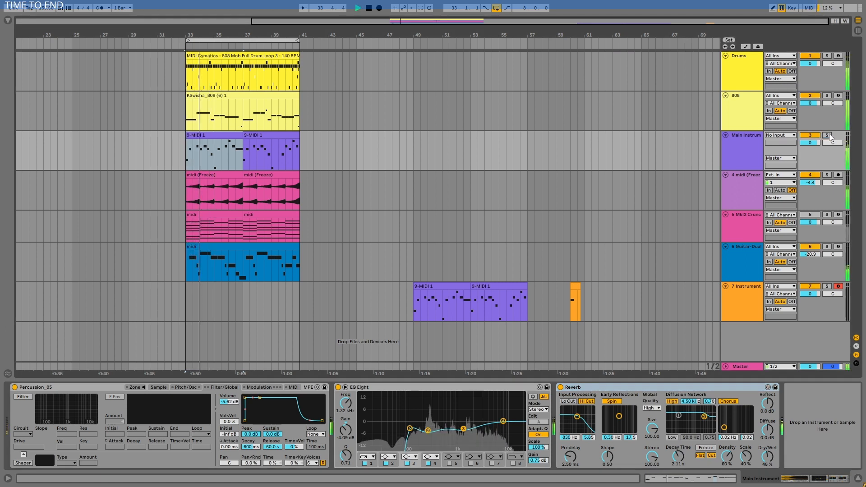